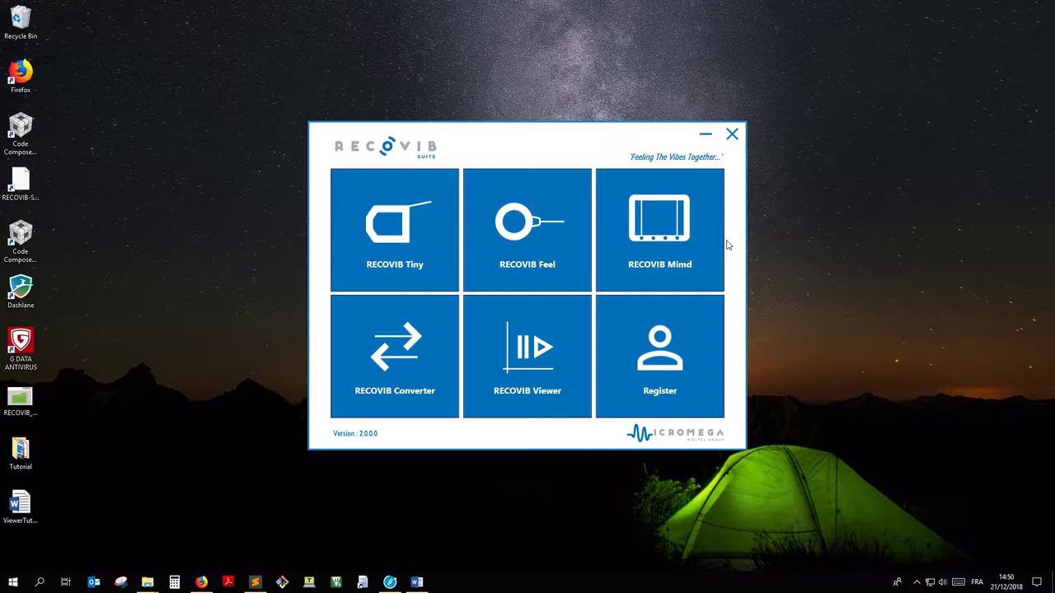
Launch RECOVIB Mimd from the RECOVIB Suite launcher.
{"action": "left_click", "coordinate": [692, 245]}
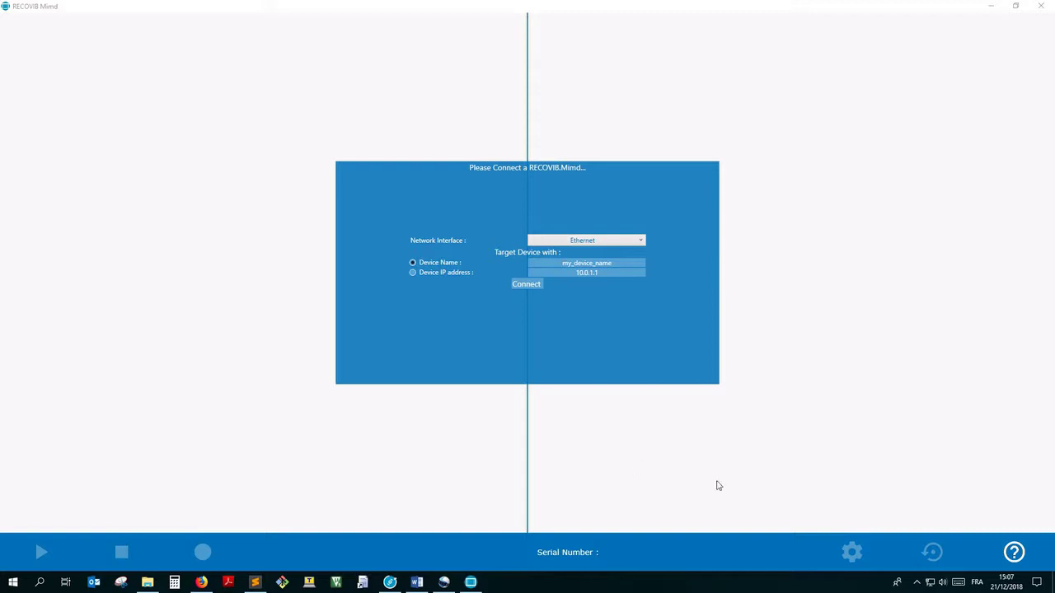
Connect over Ethernet by device name, replacing my_device_name with MIMD_0006.
{"action": "left_click", "coordinate": [637, 242]}
{"action": "left_click", "coordinate": [624, 254]}
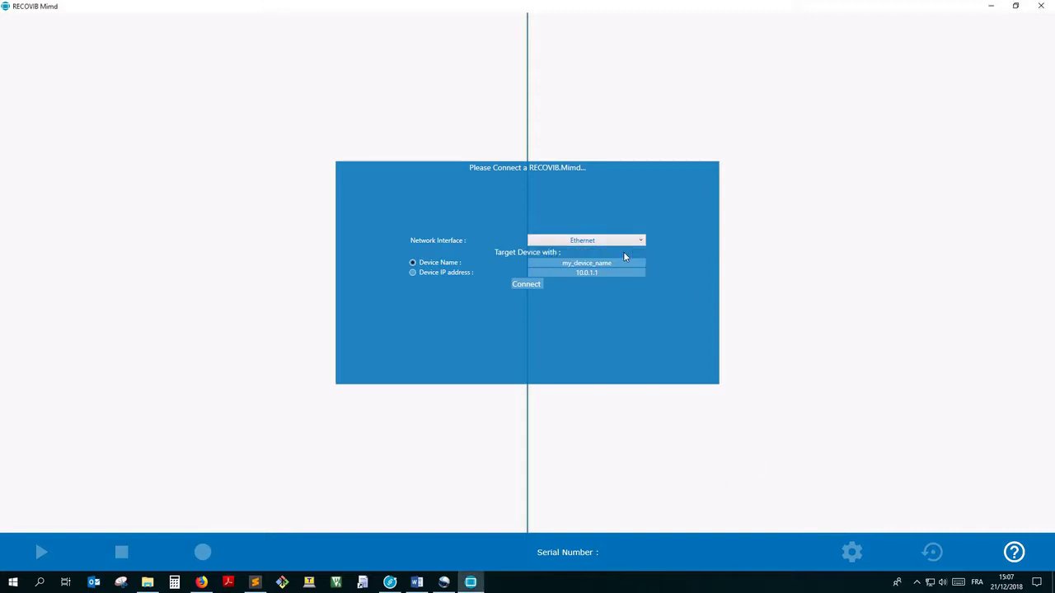
{"action": "left_click", "coordinate": [446, 272]}
{"action": "left_click", "coordinate": [414, 263]}
{"action": "double_click", "coordinate": [626, 263]}
{"action": "type", "text": "MIMD_0006"}
{"action": "left_click", "coordinate": [526, 285]}
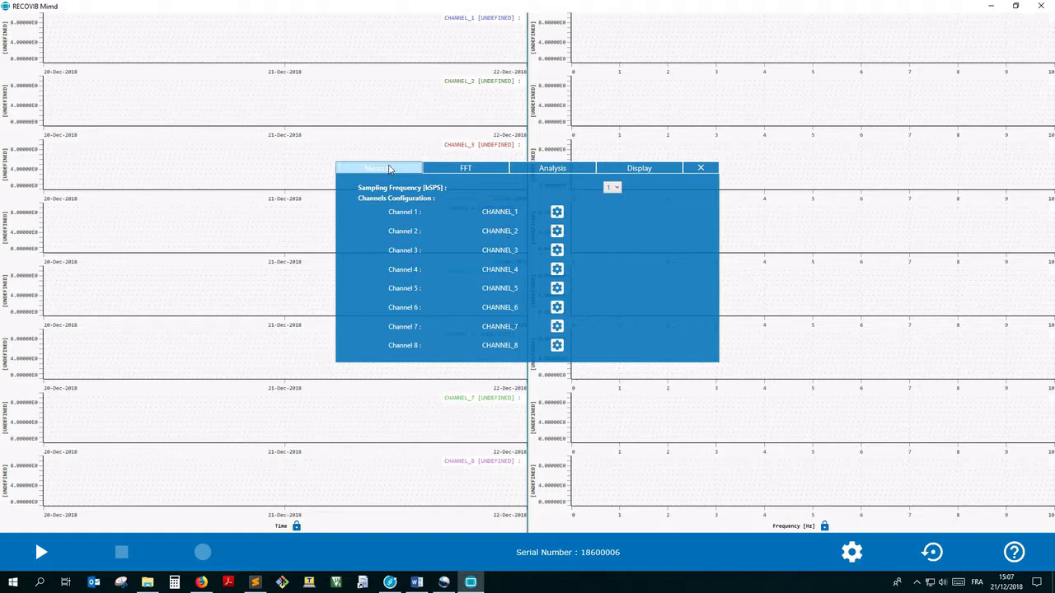
Choose 2 kSPS as the Sampling Frequency in the Measure tab and close the settings panel.
{"action": "left_click", "coordinate": [617, 189]}
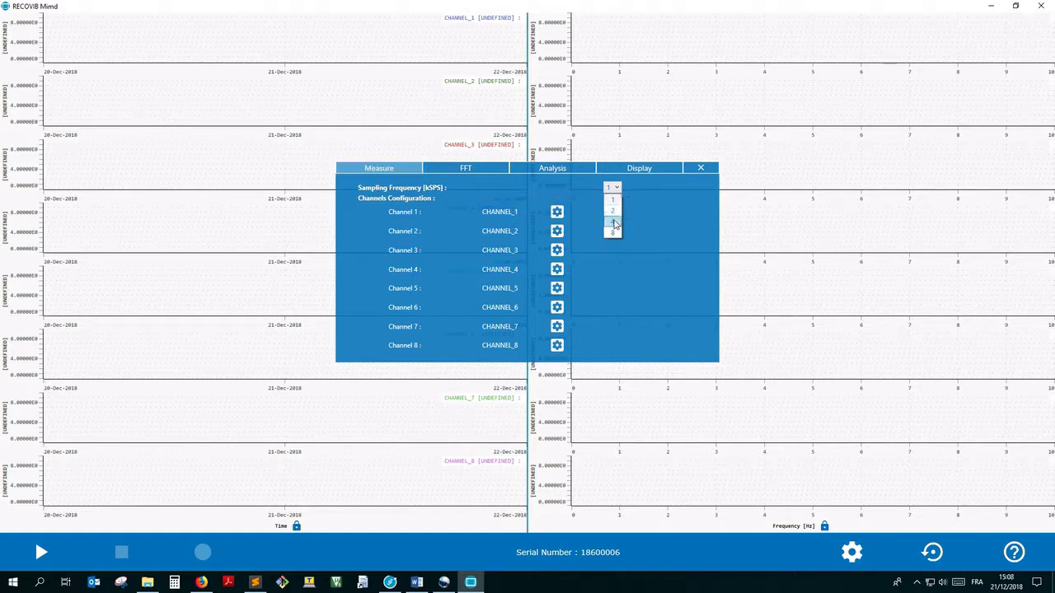
{"action": "left_click", "coordinate": [613, 211]}
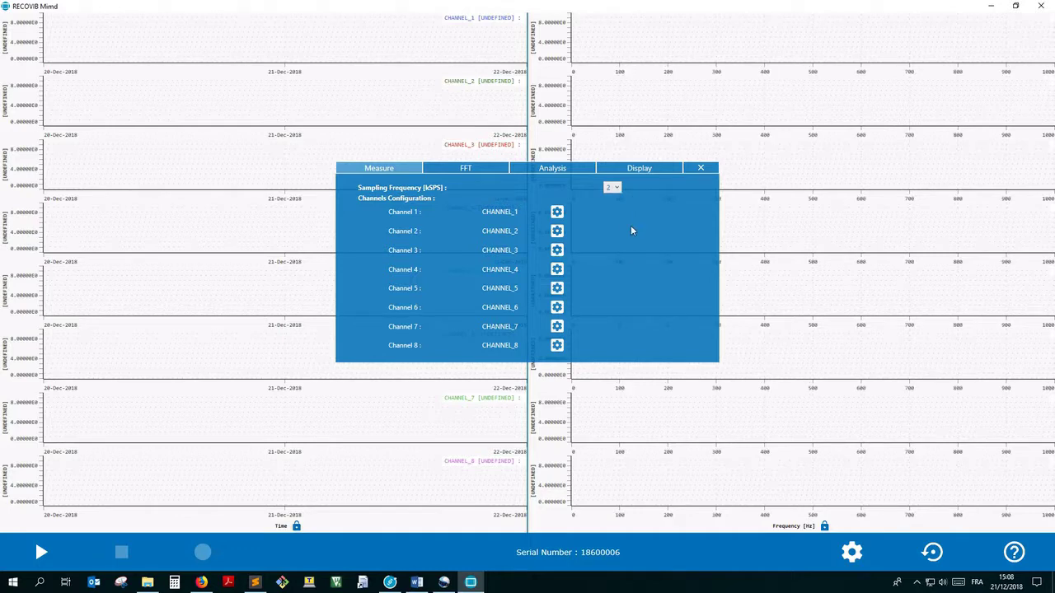
{"action": "left_click", "coordinate": [700, 169]}
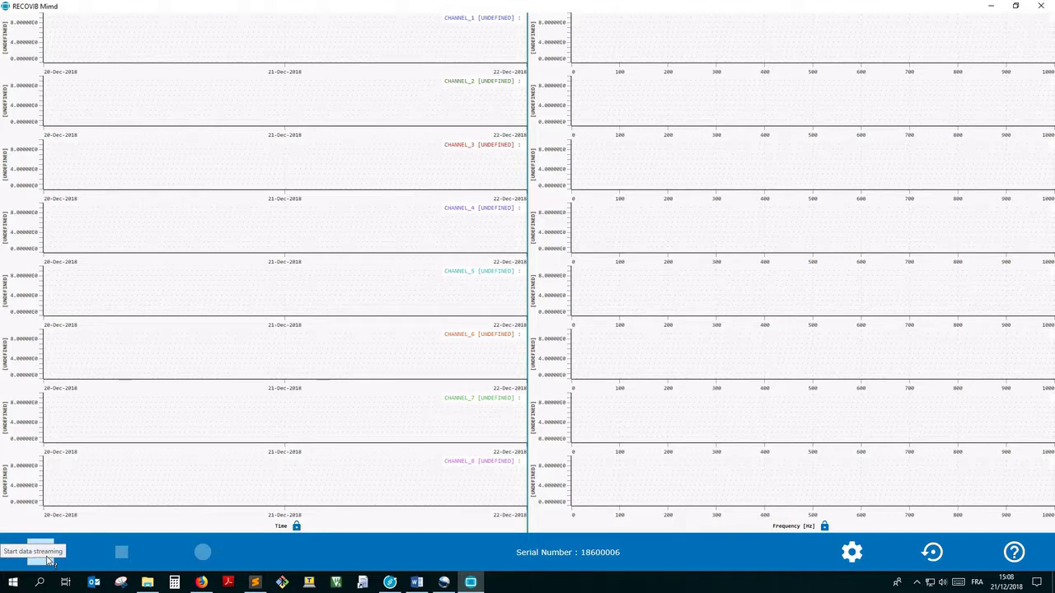
Capture a short live stream from all eight channels, stop it, and bring up the Display settings.
{"action": "left_click", "coordinate": [41, 554]}
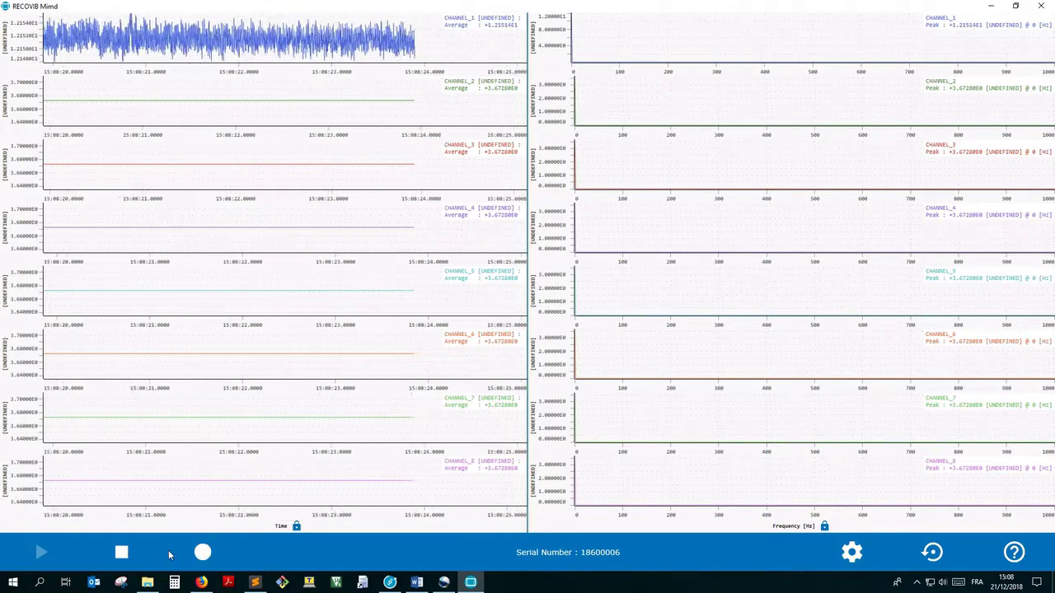
{"action": "left_click", "coordinate": [121, 552]}
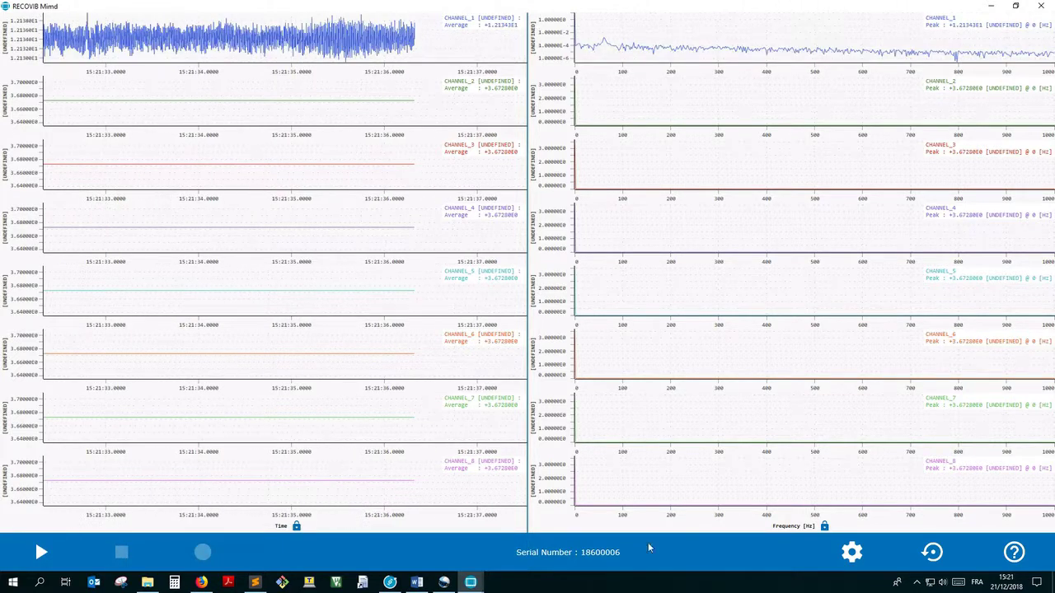
{"action": "left_click", "coordinate": [851, 552]}
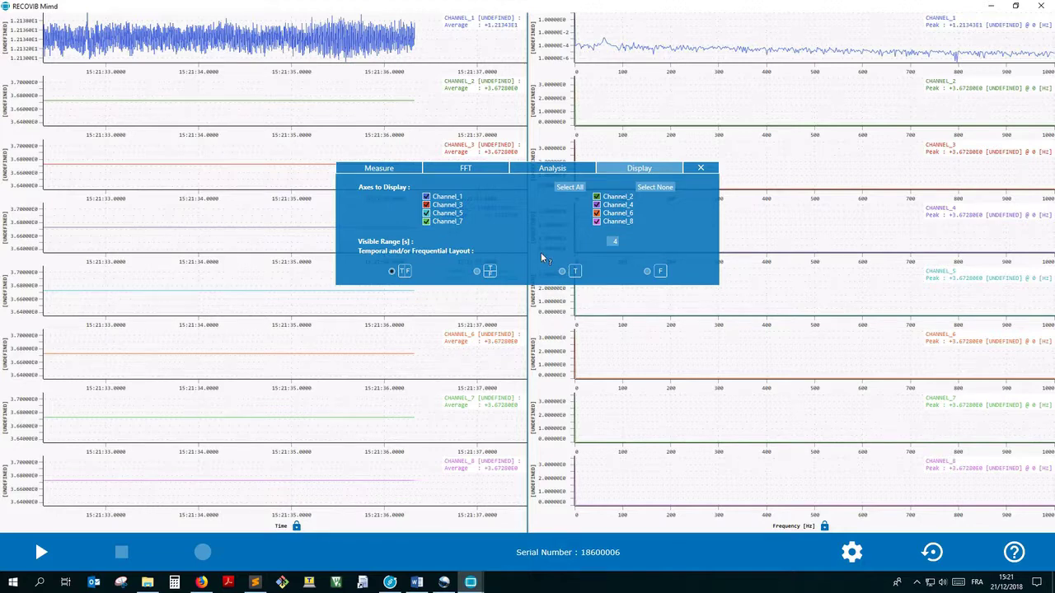
Deselect all channels in the Display tab except Channel_1, then close and reopen the settings.
{"action": "mouse_move", "coordinate": [541, 256]}
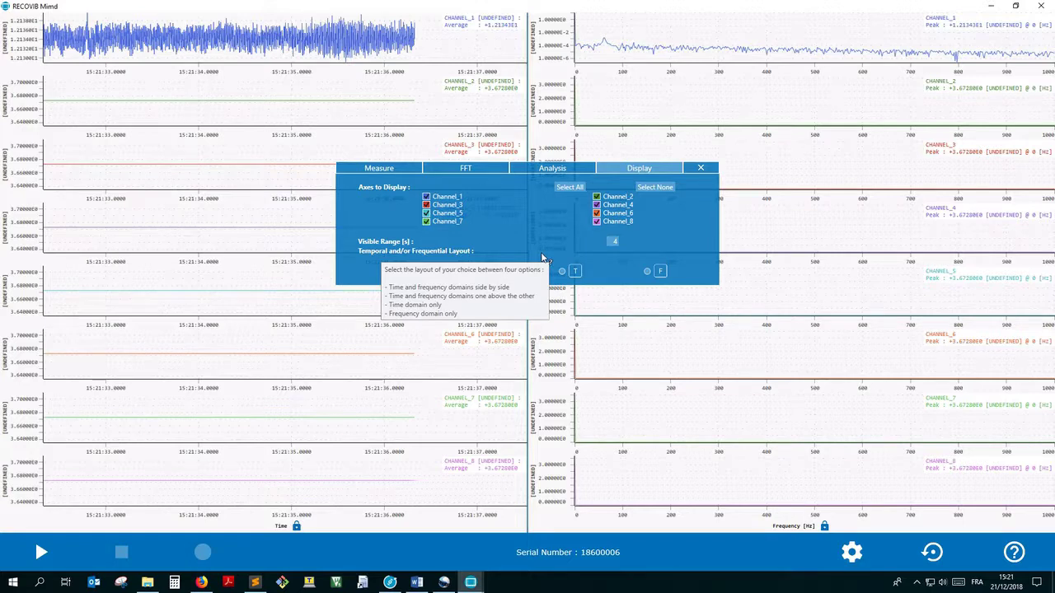
{"action": "left_click", "coordinate": [661, 190]}
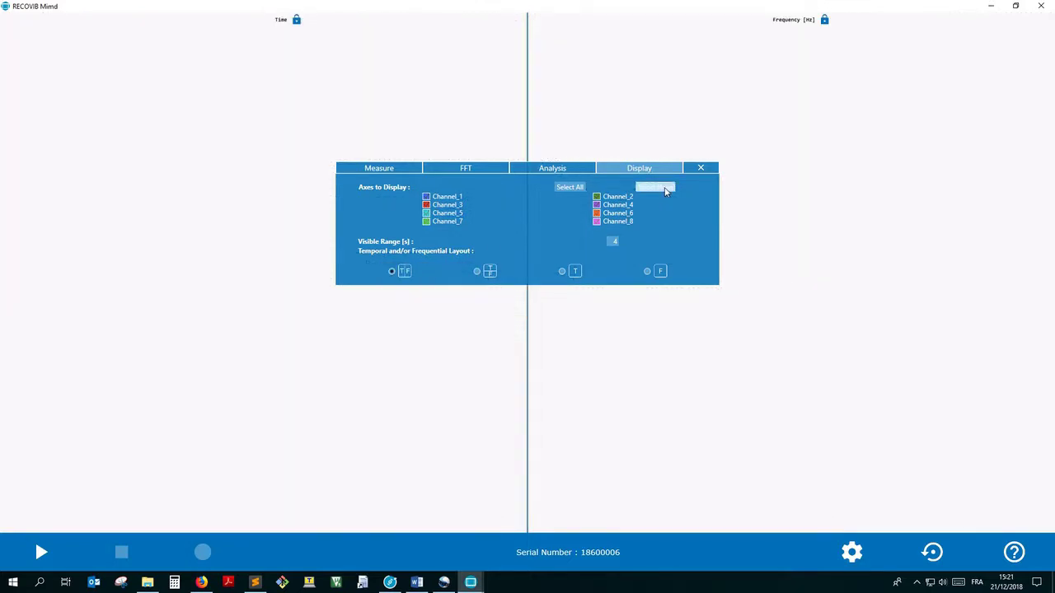
{"action": "left_click", "coordinate": [462, 199]}
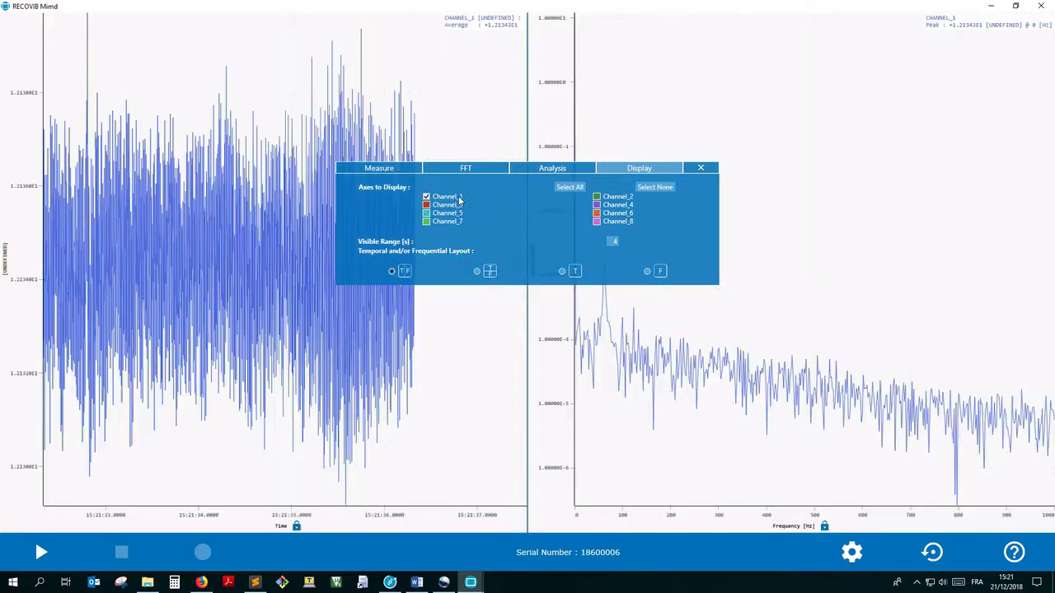
{"action": "left_click", "coordinate": [704, 169]}
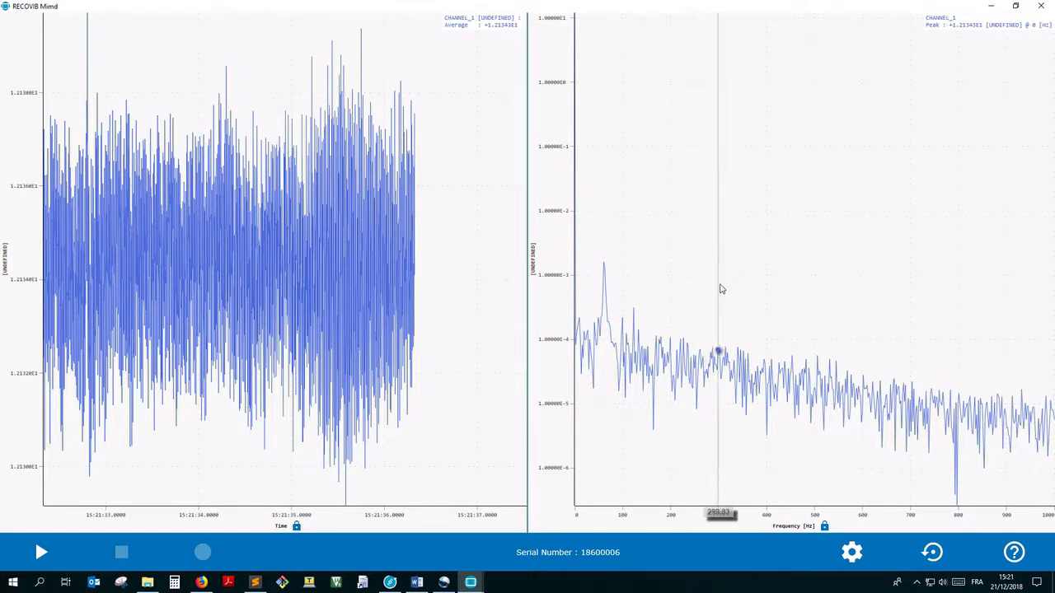
{"action": "left_click", "coordinate": [852, 552]}
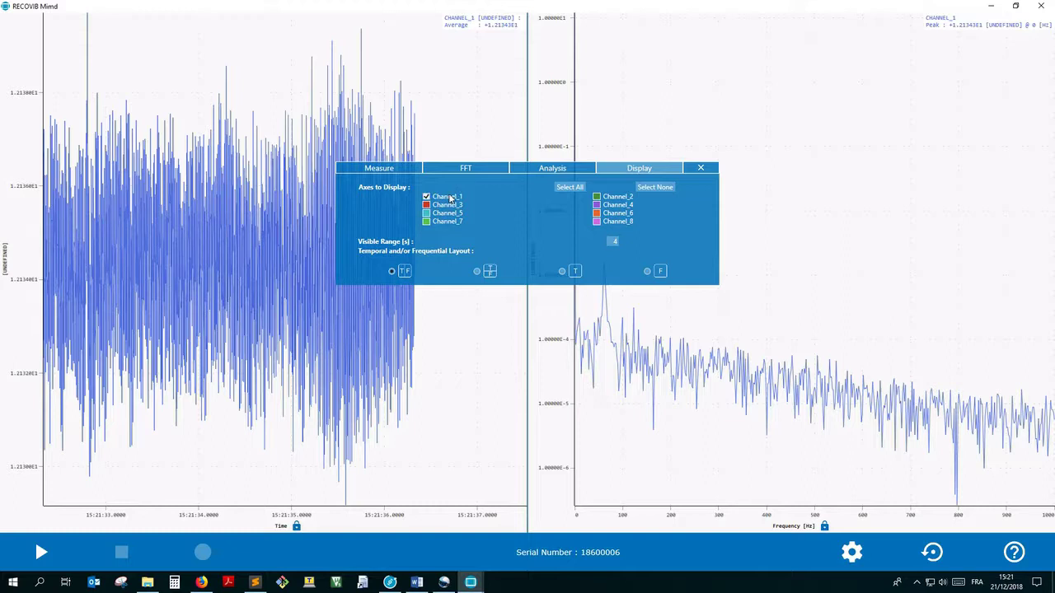
Rename channel 1 to 'Acceleration - Y' with units g.
{"action": "left_click", "coordinate": [390, 174]}
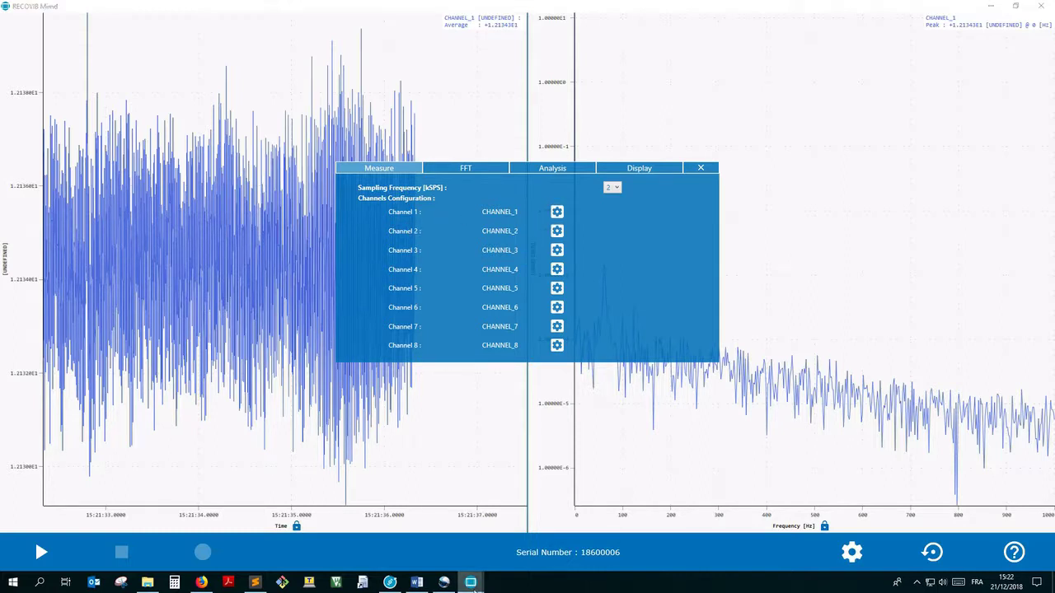
{"action": "left_click", "coordinate": [493, 564]}
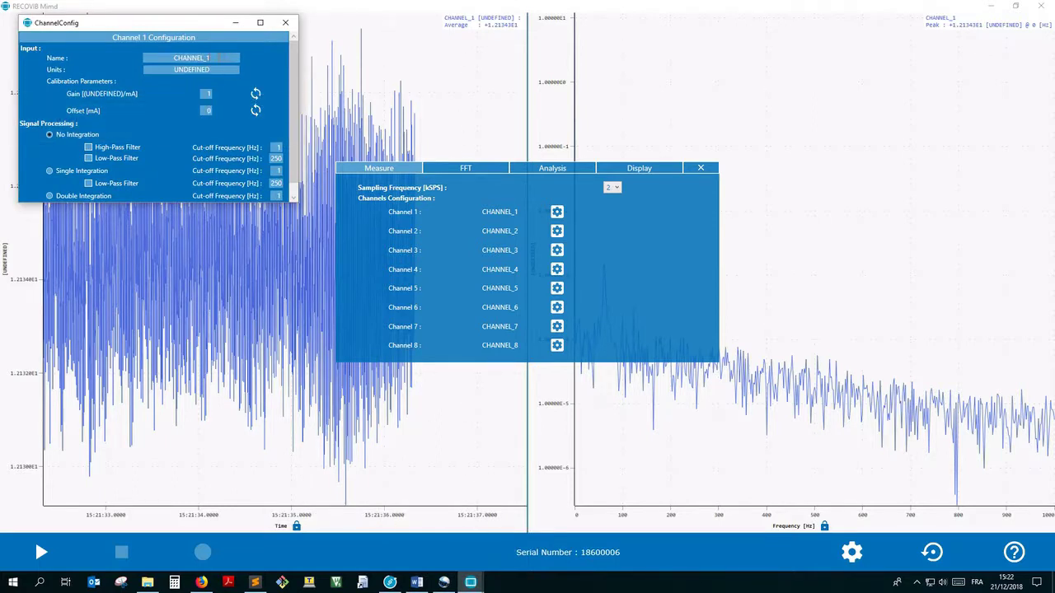
{"action": "left_click", "coordinate": [172, 58]}
{"action": "type", "text": "Acceleration - Y"}
{"action": "key", "text": "Tab"}
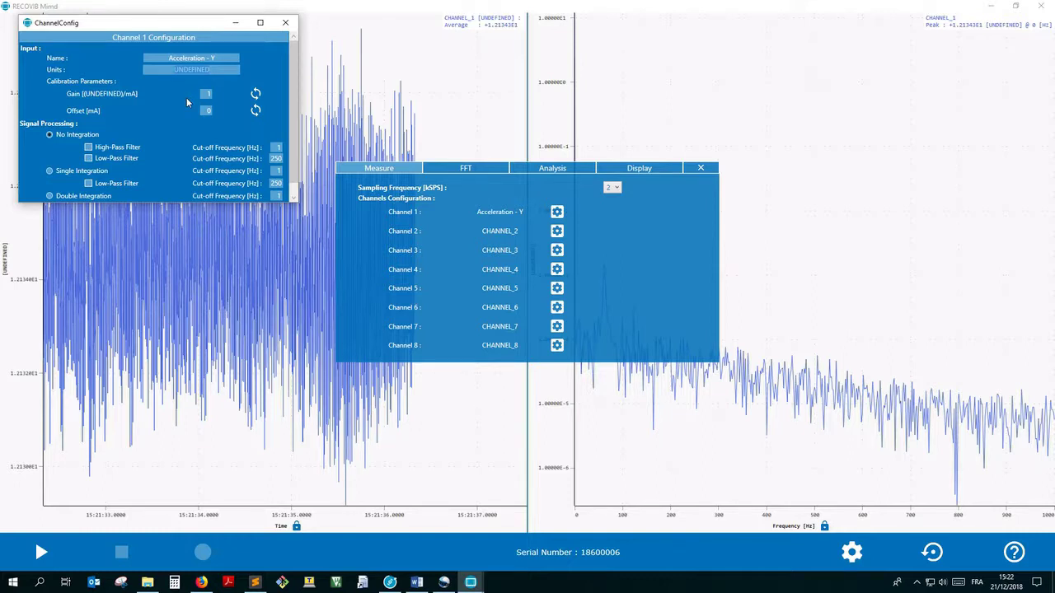
{"action": "type", "text": "g"}
{"action": "left_click", "coordinate": [263, 80]}
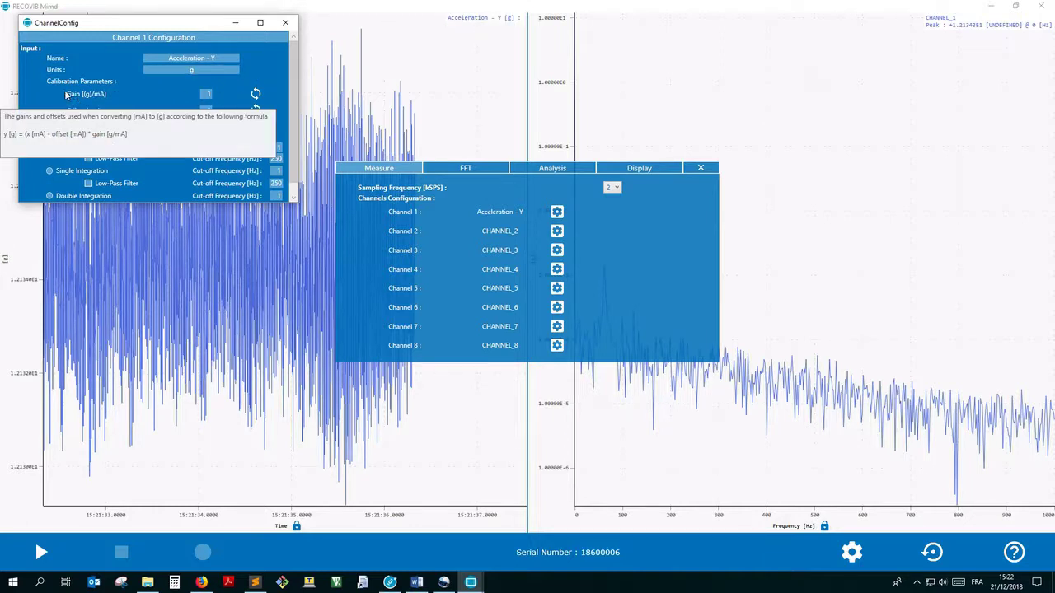
Give channel 1 a gain of 0.74487 and an offset of 12.05, then close its configuration.
{"action": "mouse_move", "coordinate": [82, 101]}
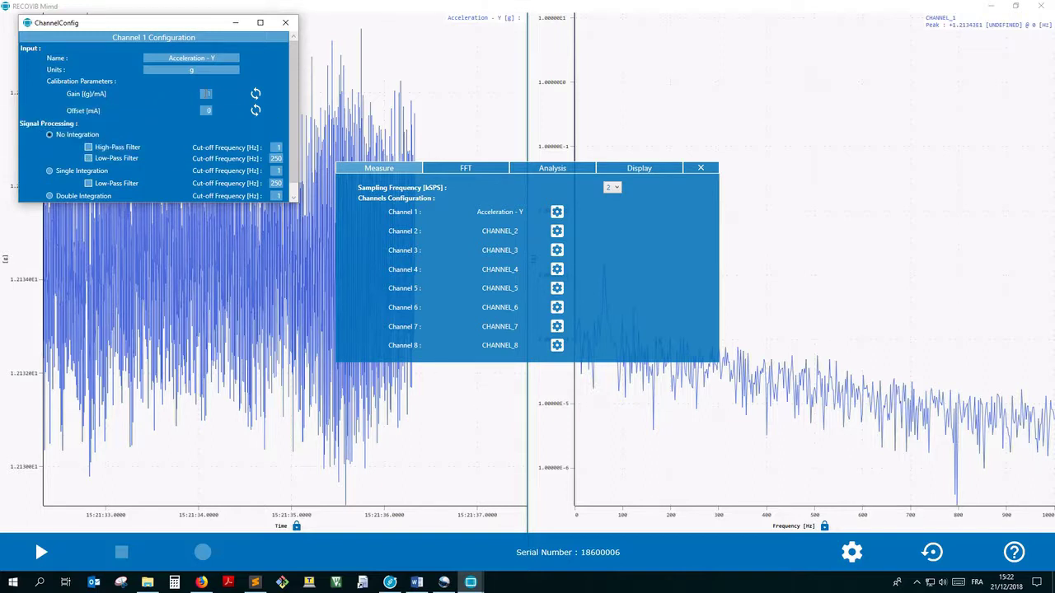
{"action": "type", "text": "0.74487"}
{"action": "key", "text": "Tab"}
{"action": "type", "text": "12.05"}
{"action": "left_click", "coordinate": [285, 22]}
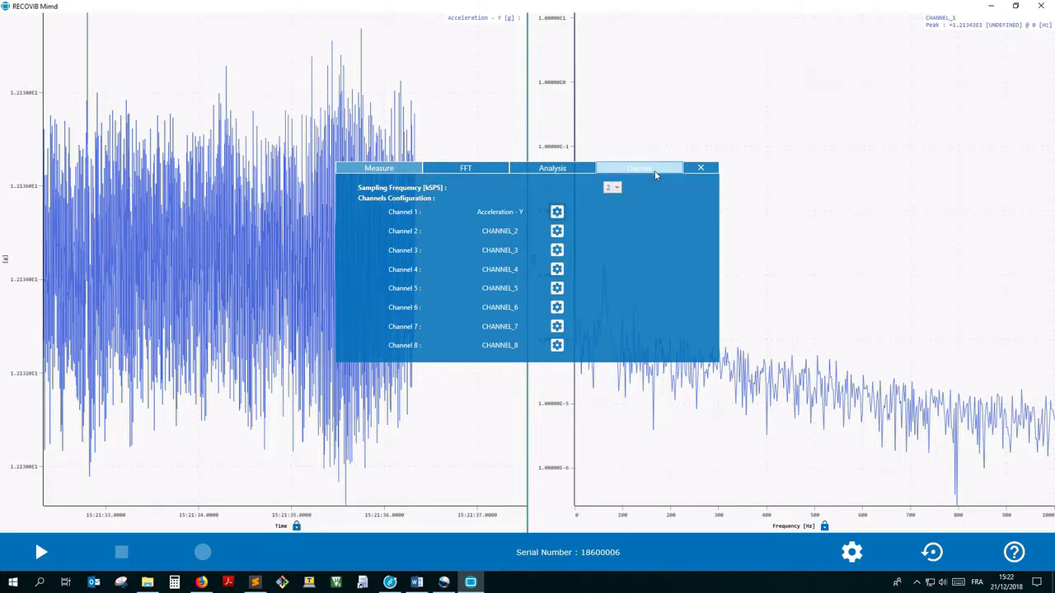
Close the settings panel and restart live streaming of Acceleration - Y in g.
{"action": "left_click", "coordinate": [700, 169]}
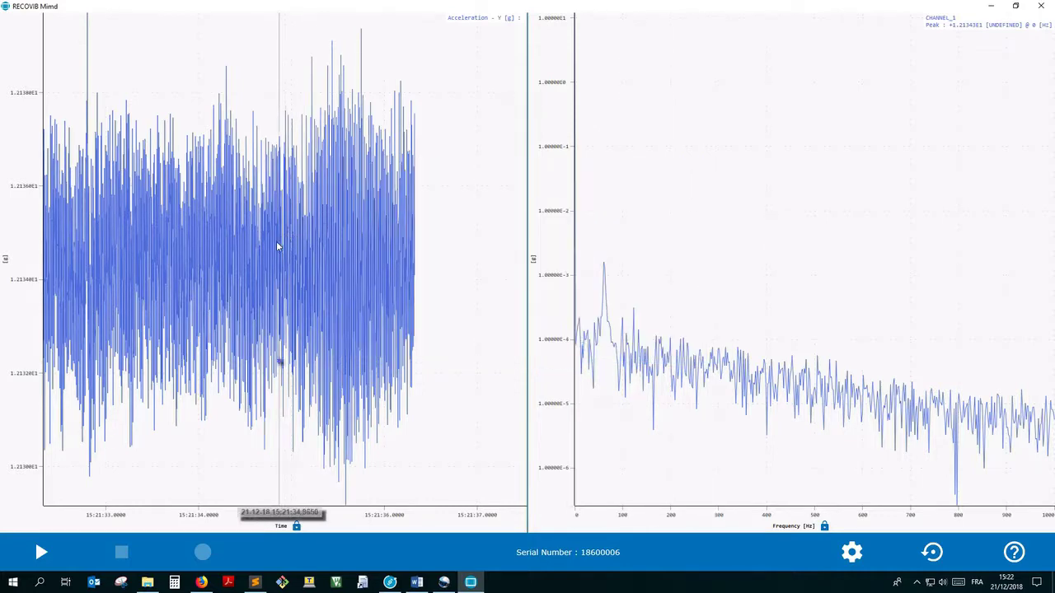
{"action": "left_click", "coordinate": [41, 551]}
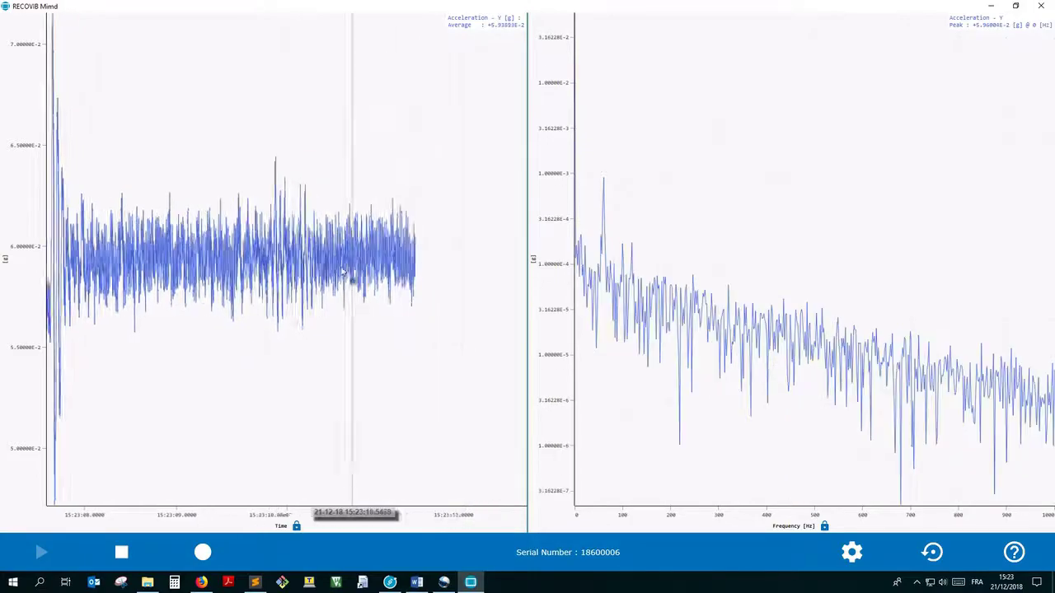
Start recording the stream and confirm the Recording Started save location.
{"action": "left_click", "coordinate": [203, 552]}
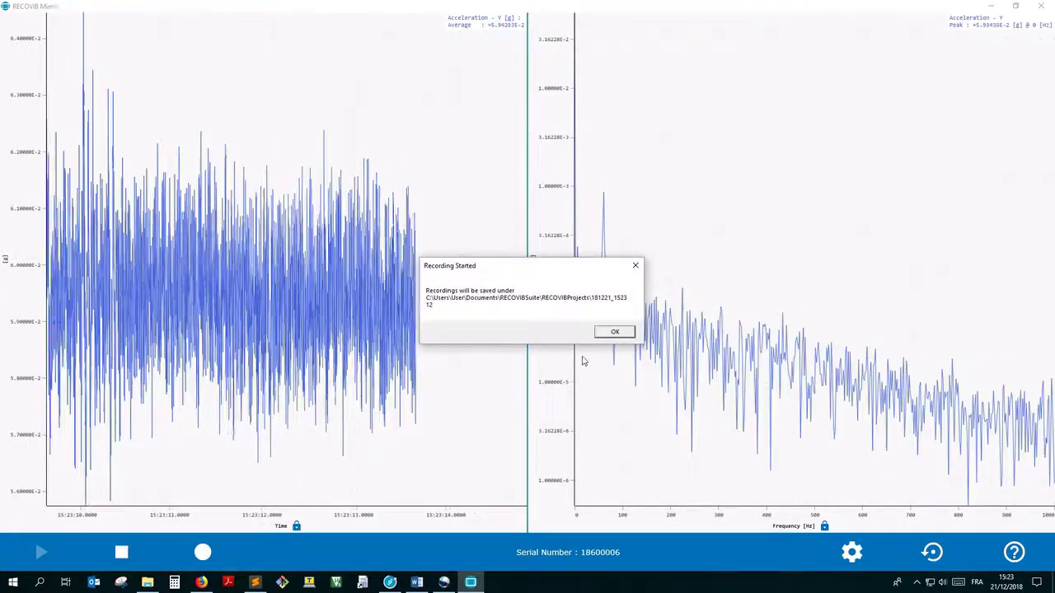
{"action": "left_click", "coordinate": [613, 334]}
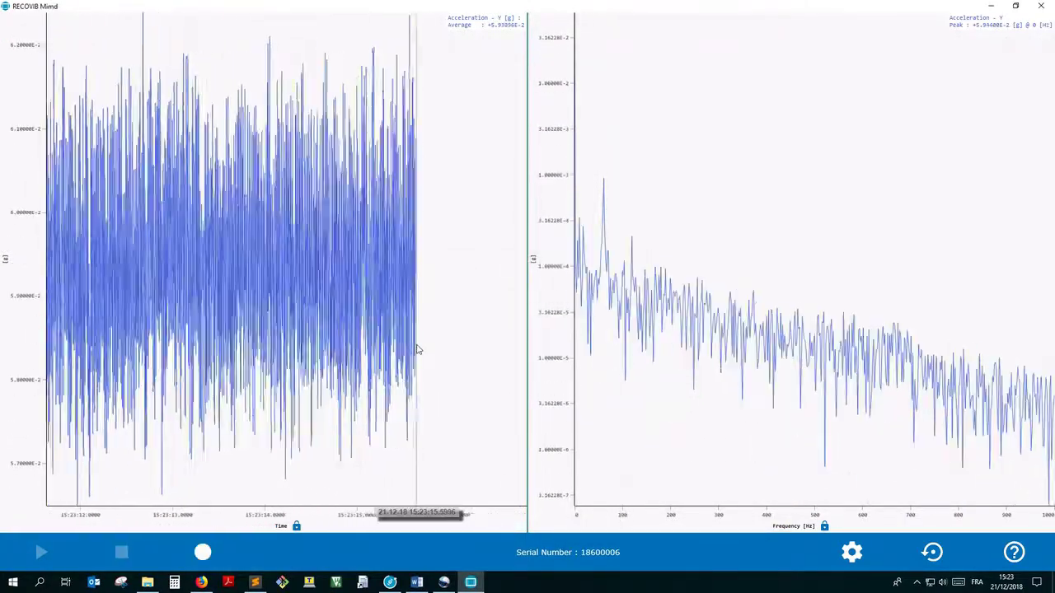